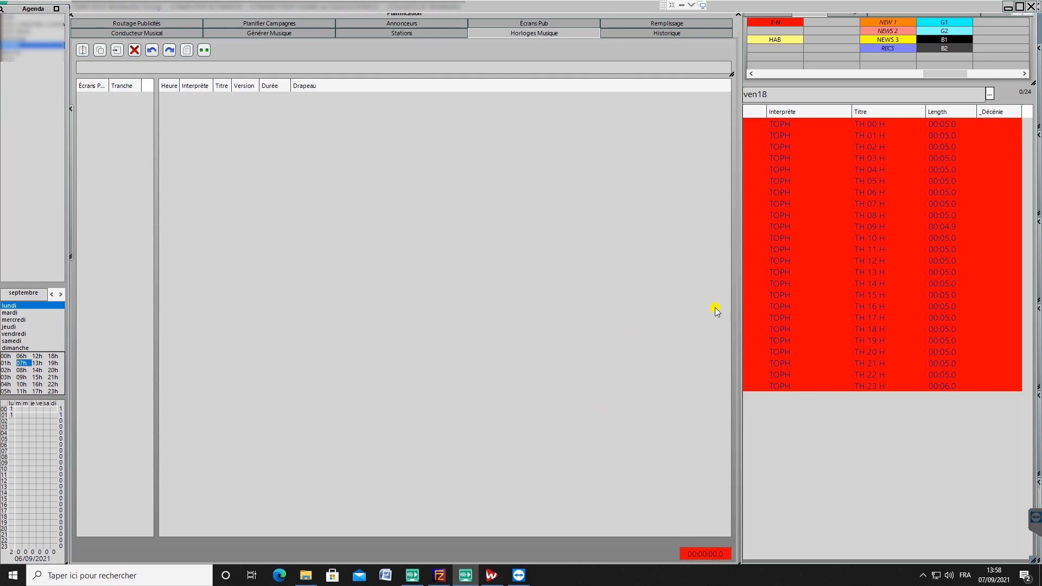
Step: Add the T-H category as the first entry of Monday's 07h music clock and widen the Titre and Interprète columns
{"action": "left_click_drag", "start_coordinate": [768, 31], "coordinate": [591, 123]}
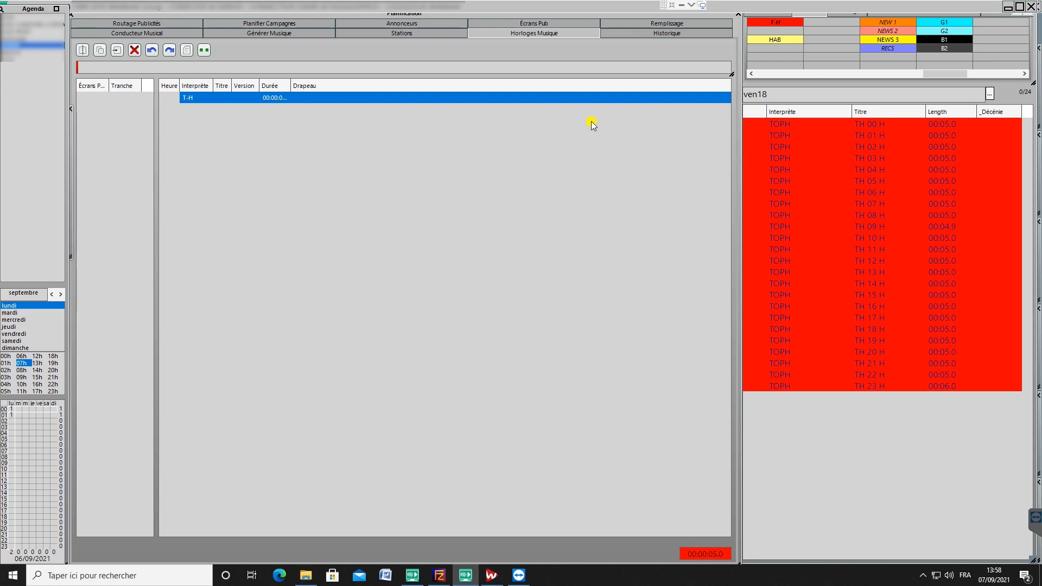
{"action": "left_click_drag", "start_coordinate": [231, 87], "coordinate": [366, 87]}
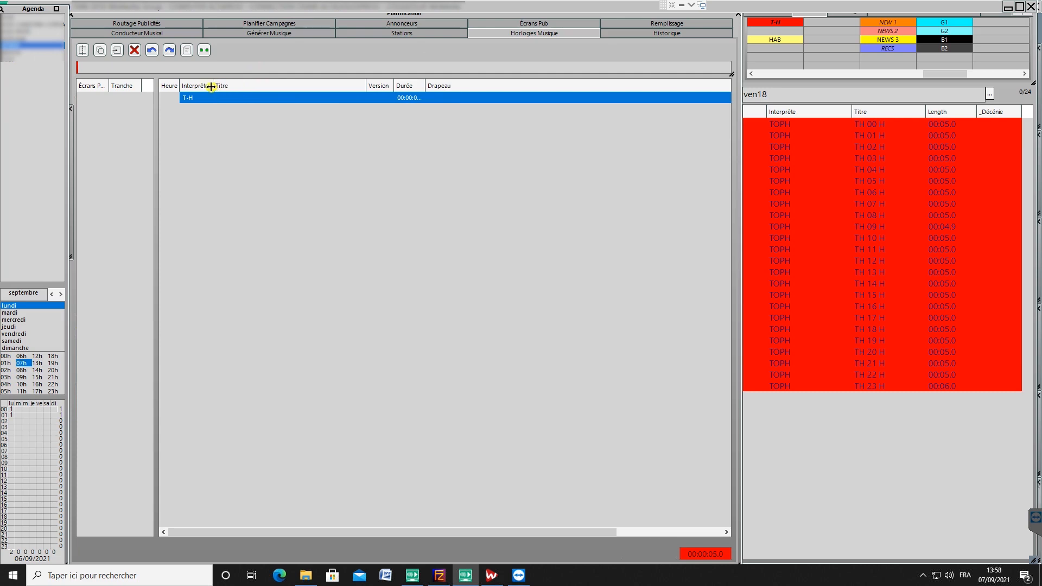
{"action": "left_click_drag", "start_coordinate": [213, 86], "coordinate": [254, 87]}
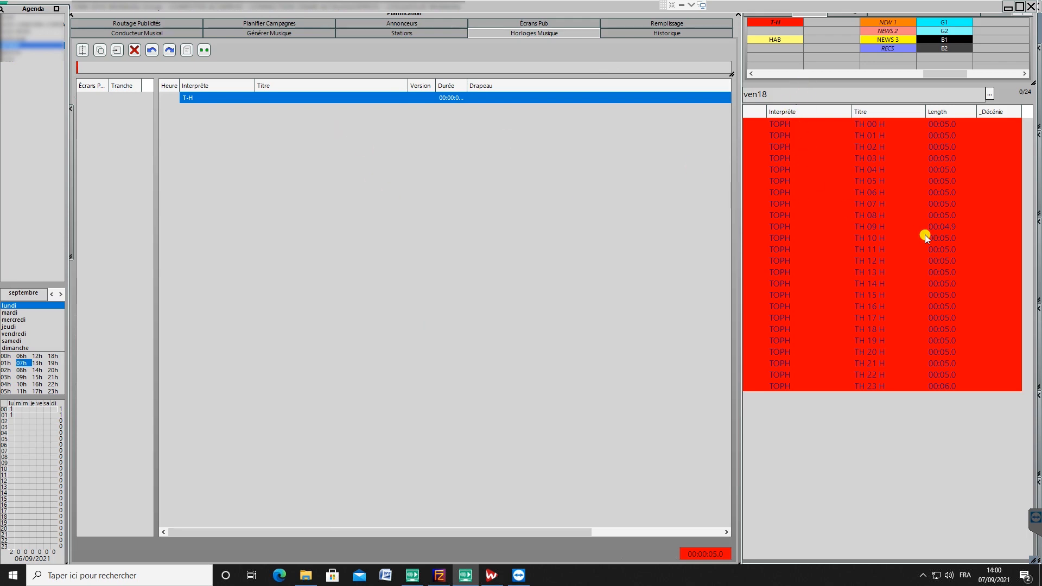
Step: Try placing the specific TOPH title TH 07 H below the T-H entry, and delete it from the clock
{"action": "left_click_drag", "start_coordinate": [868, 206], "coordinate": [375, 144]}
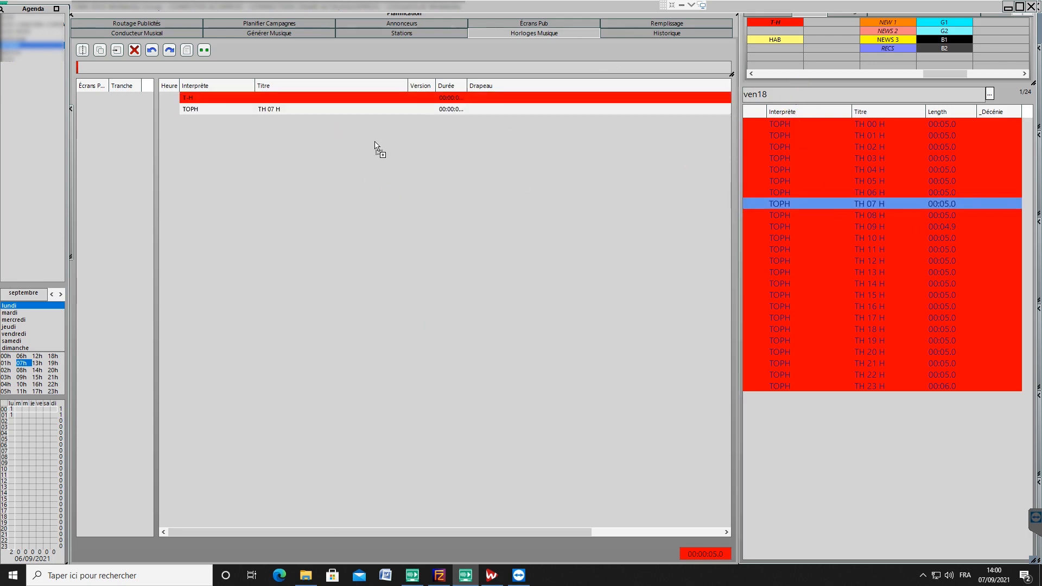
{"action": "left_click", "coordinate": [418, 109]}
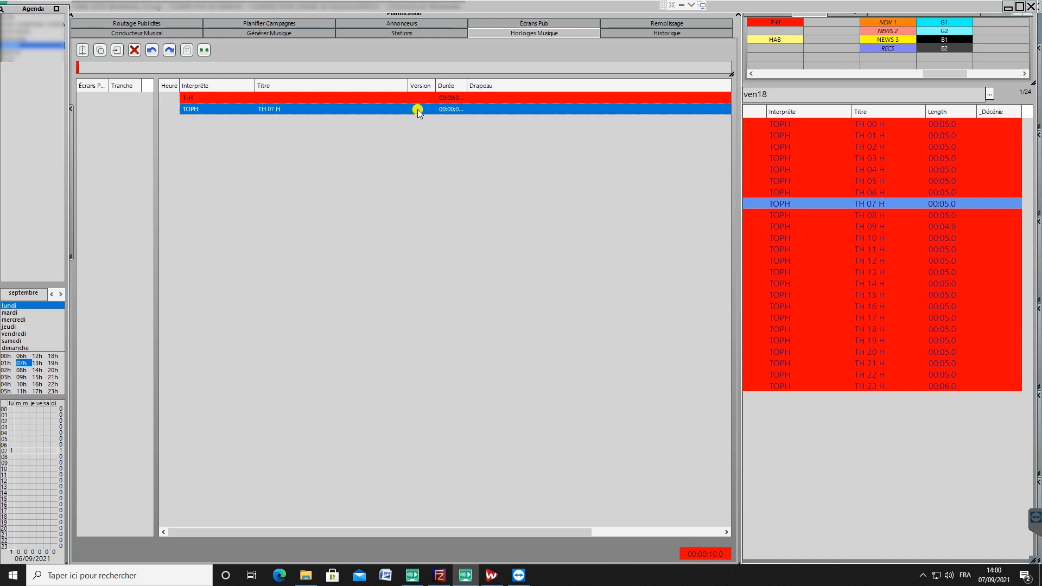
{"action": "key", "text": "Delete"}
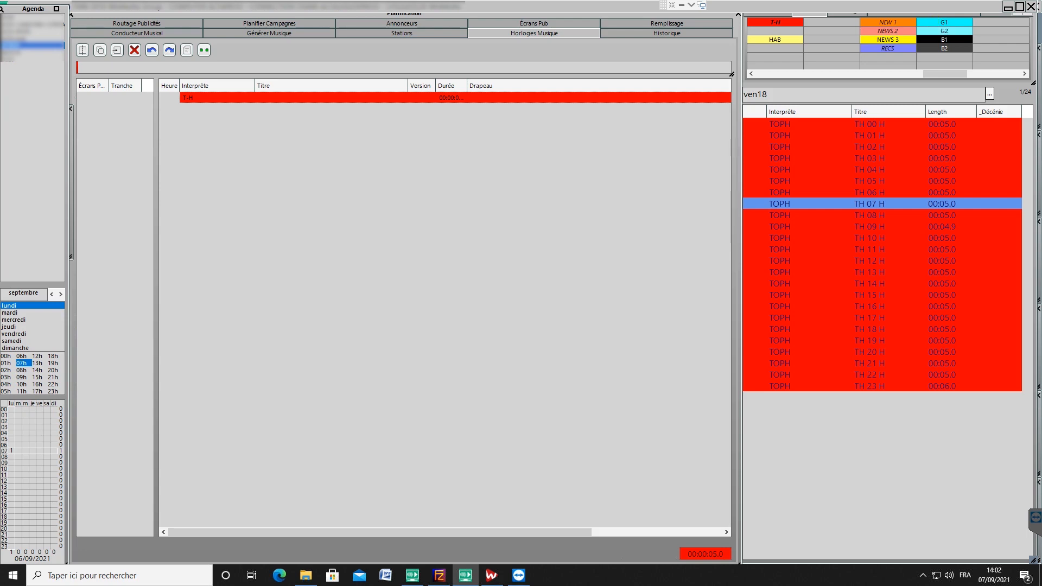
Step: Add the G1 category below T-H in the clock and widen the Durée column
{"action": "left_click_drag", "start_coordinate": [931, 22], "coordinate": [401, 128]}
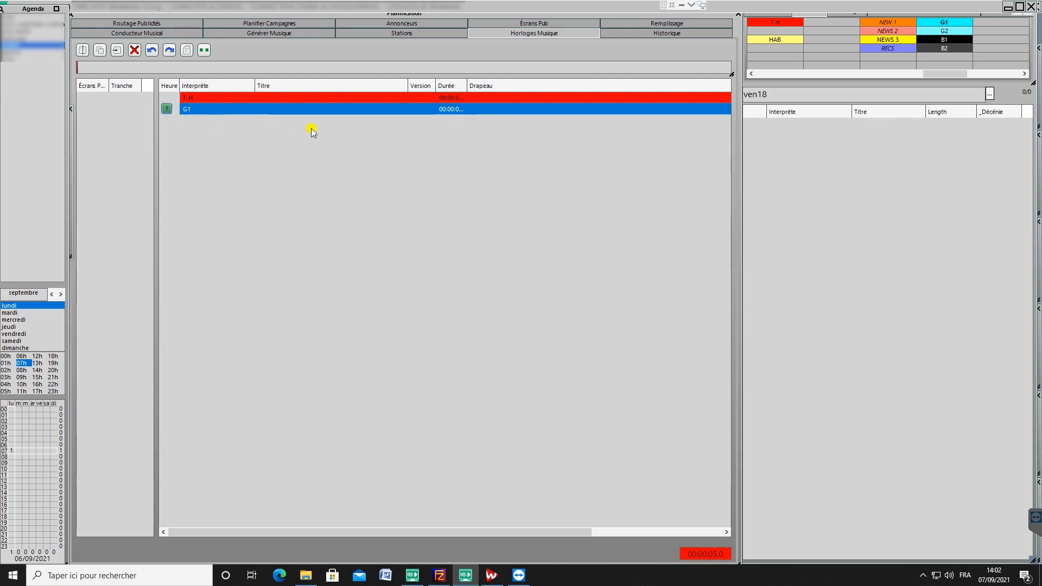
{"action": "left_click_drag", "start_coordinate": [467, 85], "coordinate": [545, 86]}
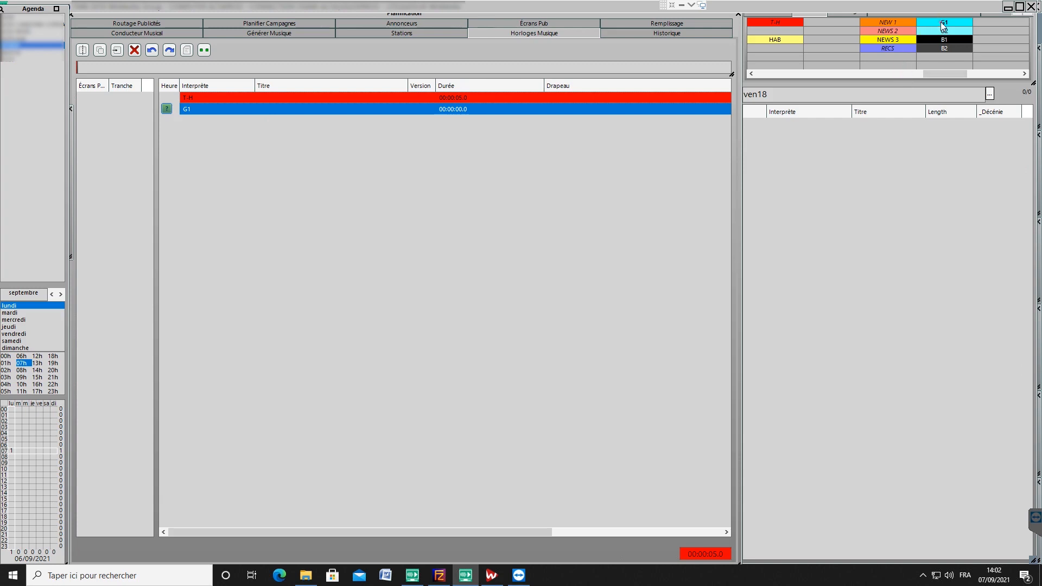
{"action": "mouse_move", "coordinate": [941, 23]}
{"action": "left_mouse_down"}
{"action": "mouse_move", "coordinate": [890, 148]}
{"action": "mouse_move", "coordinate": [271, 185]}
{"action": "mouse_move", "coordinate": [200, 117]}
{"action": "left_mouse_up"}
{"action": "left_click", "coordinate": [800, 21]}
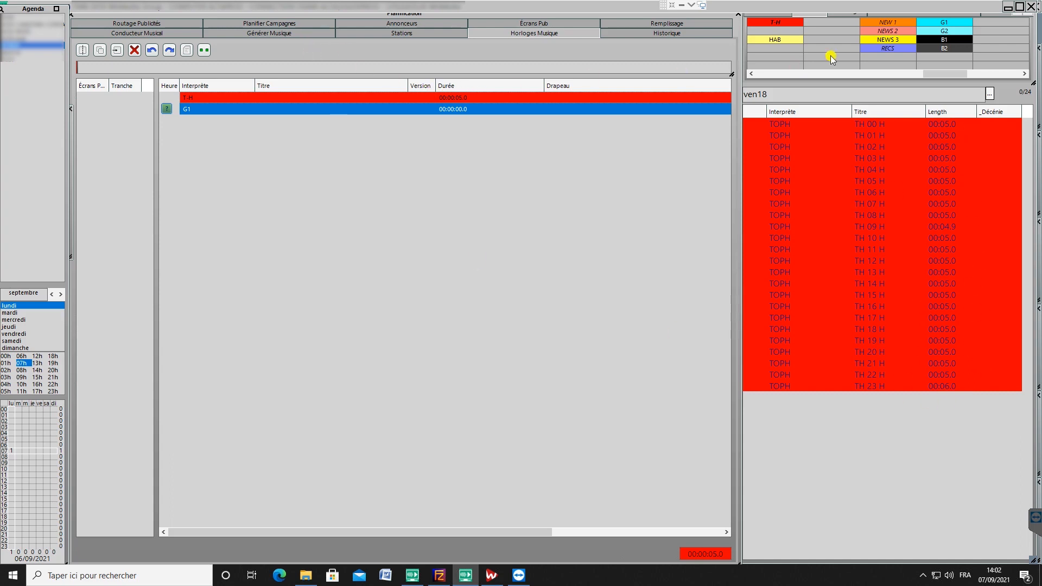
Step: Try adding the NEWS 2 category below G1, and remove it from the clock
{"action": "left_click", "coordinate": [886, 31]}
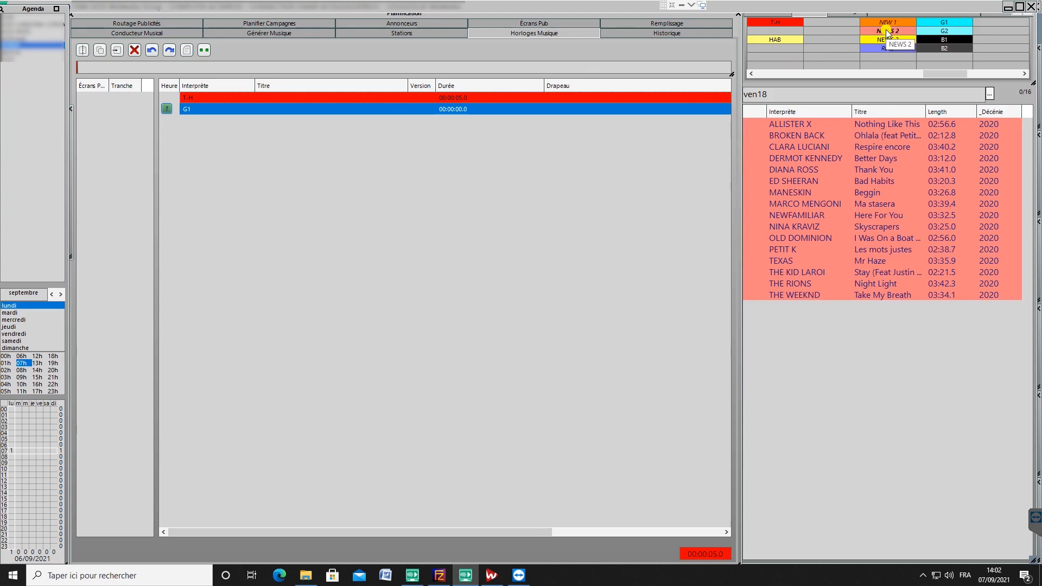
{"action": "left_click_drag", "start_coordinate": [886, 29], "coordinate": [437, 124]}
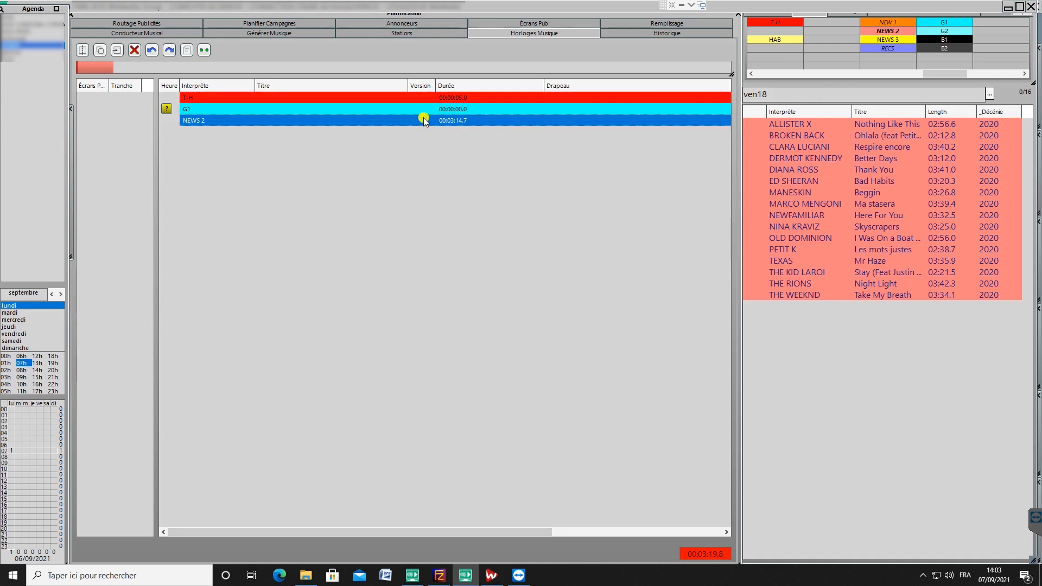
{"action": "key", "text": "Delete"}
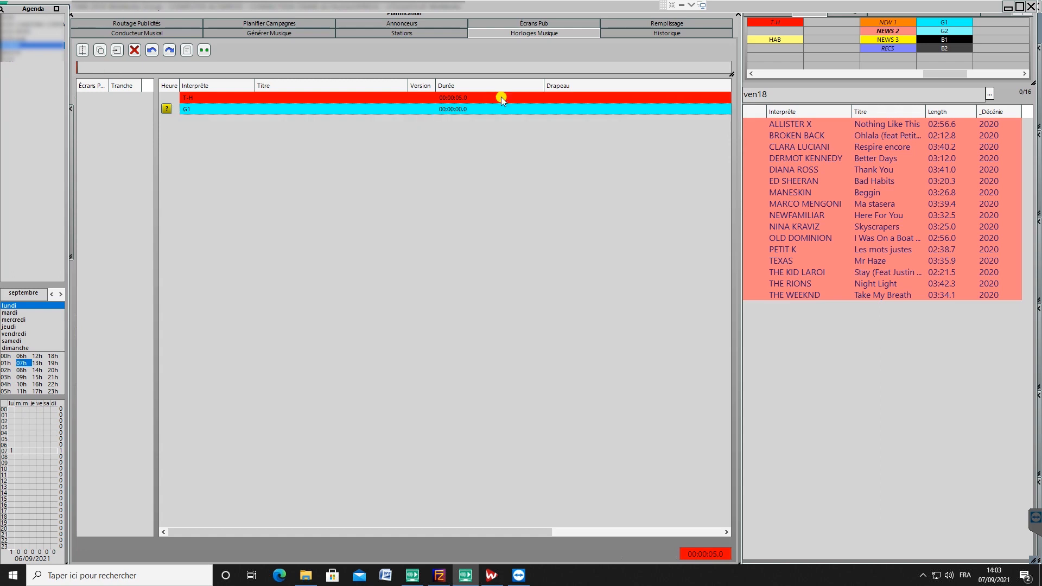
Step: Add the HAB jingle category to the clock directly below G1
{"action": "left_click", "coordinate": [790, 37]}
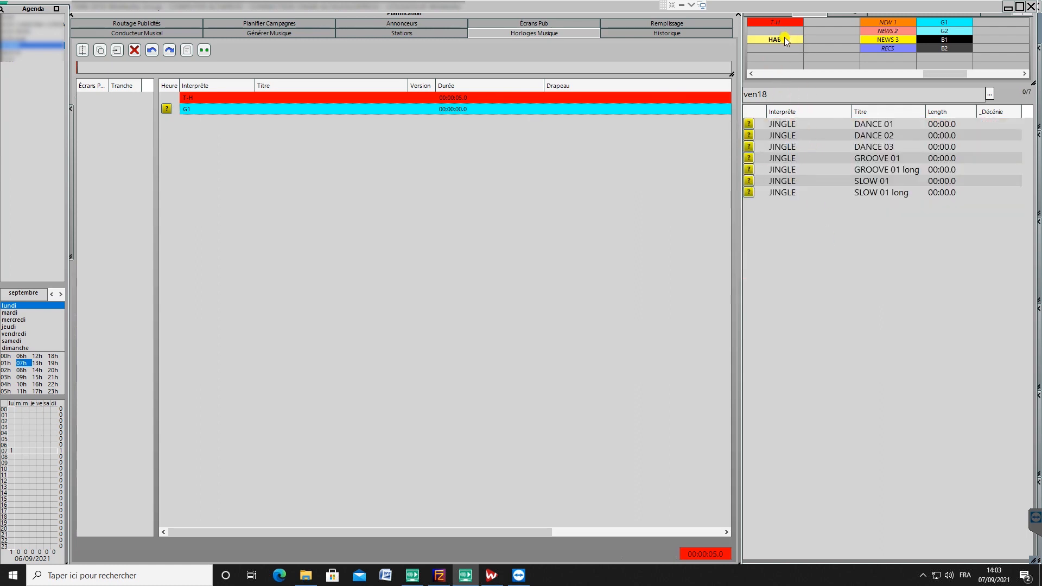
{"action": "left_click_drag", "start_coordinate": [784, 37], "coordinate": [461, 158]}
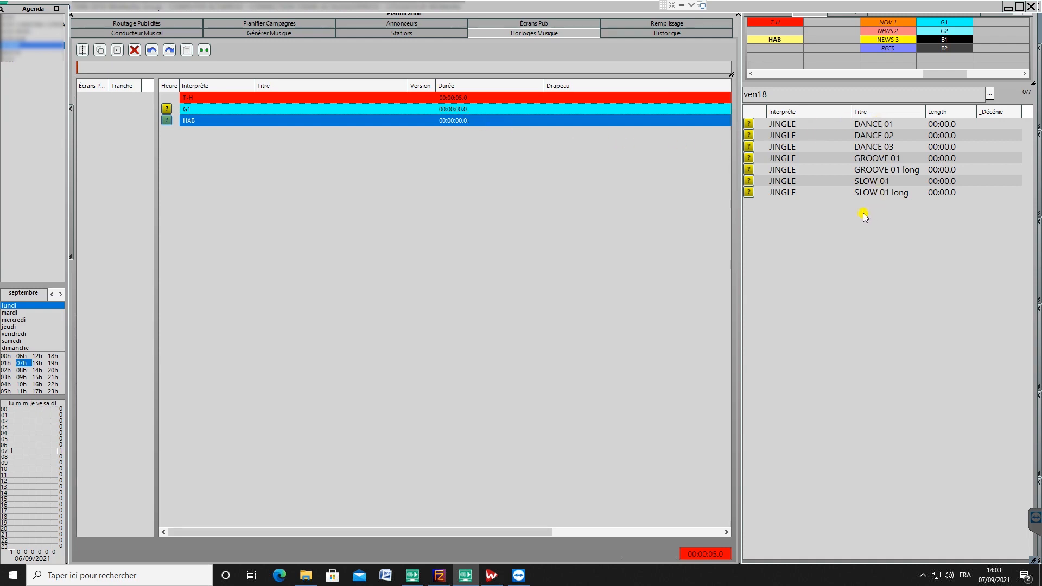
{"action": "left_click", "coordinate": [430, 152]}
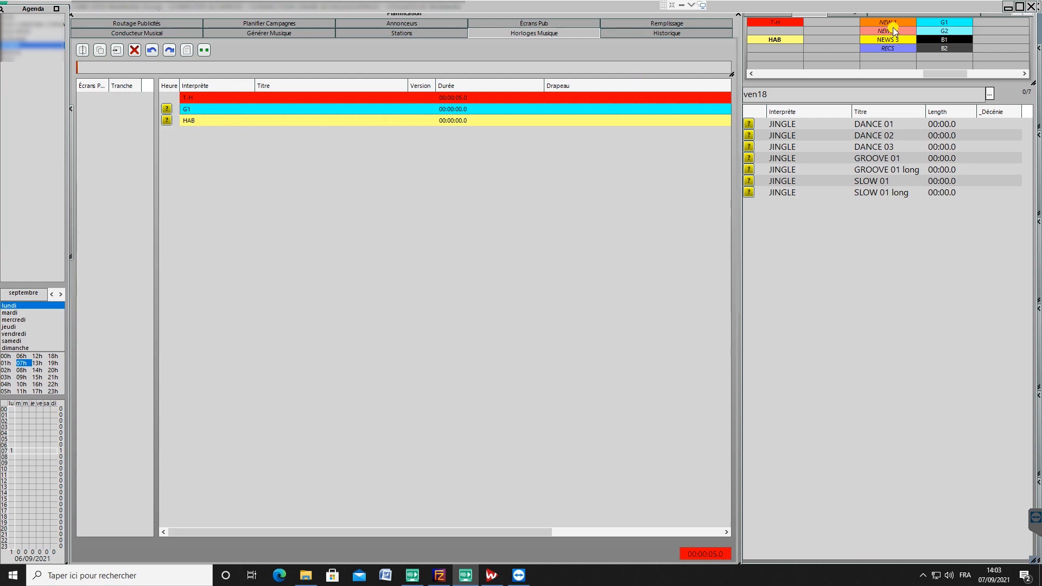
Step: Add the NEW 1 category below HAB and place a second HAB entry right after it
{"action": "left_click_drag", "start_coordinate": [886, 23], "coordinate": [399, 149]}
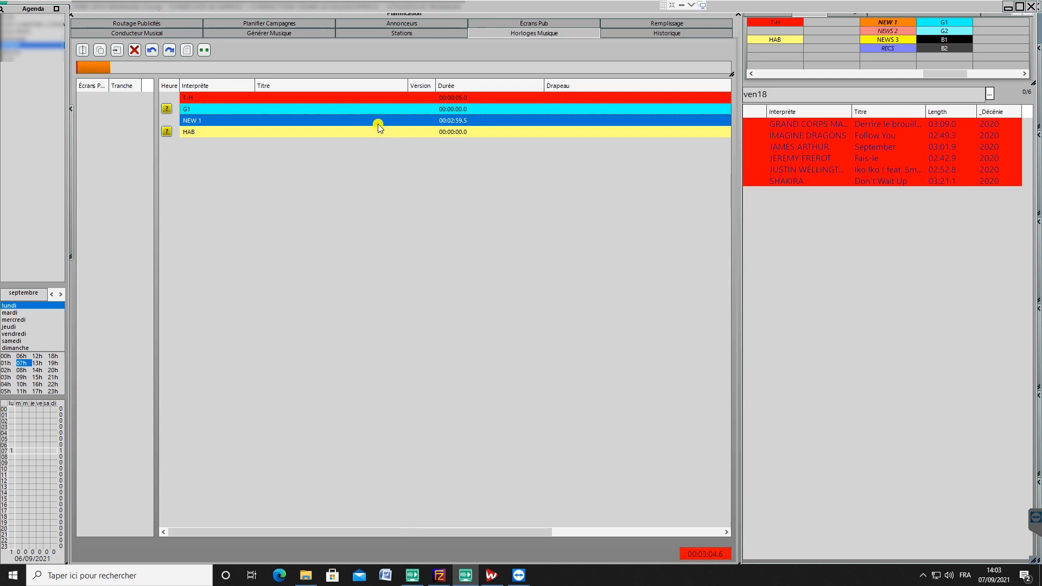
{"action": "left_click_drag", "start_coordinate": [377, 124], "coordinate": [381, 136]}
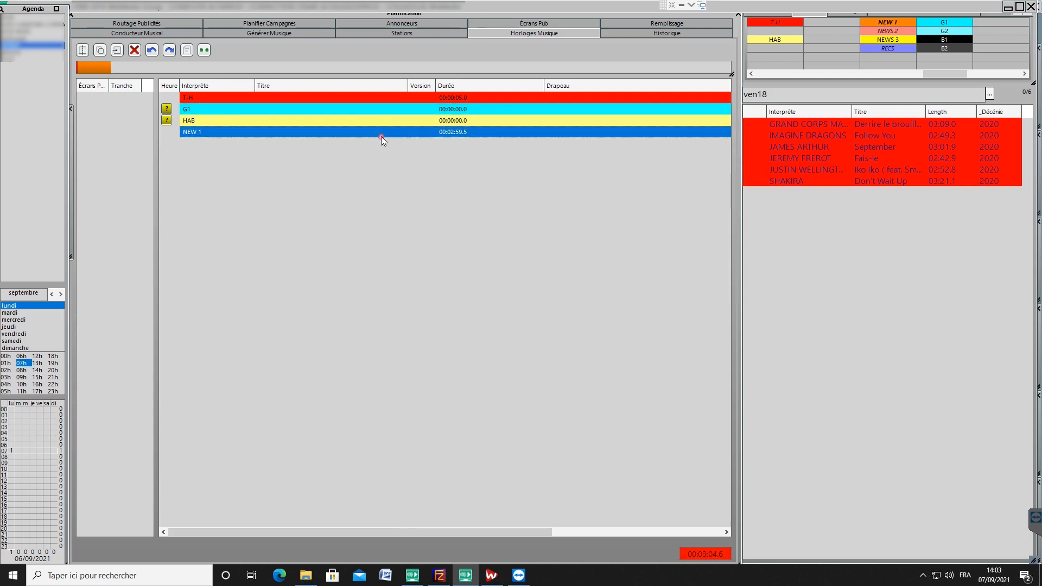
{"action": "left_click", "coordinate": [389, 174]}
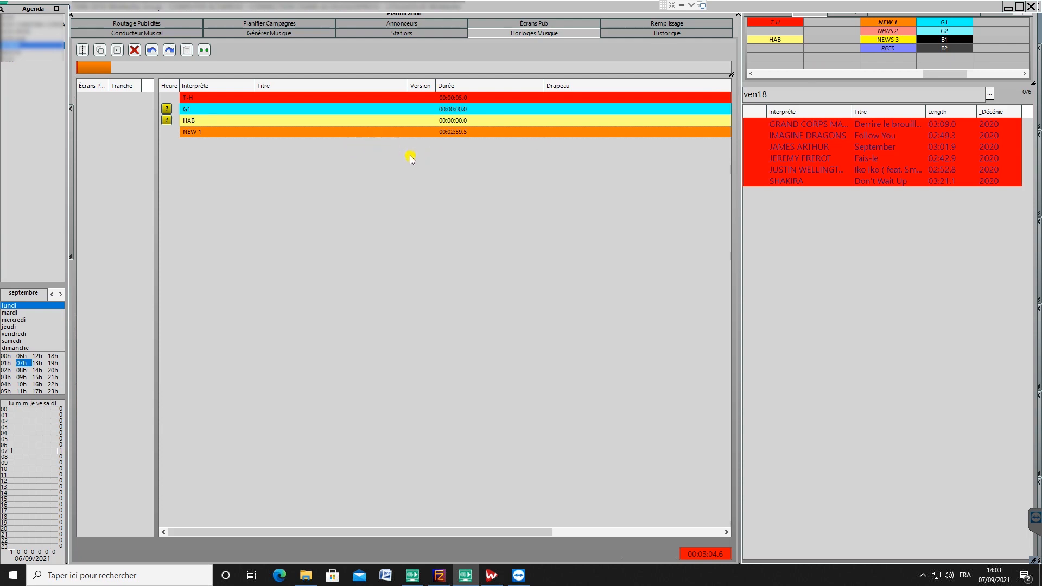
{"action": "left_click_drag", "start_coordinate": [776, 40], "coordinate": [543, 174]}
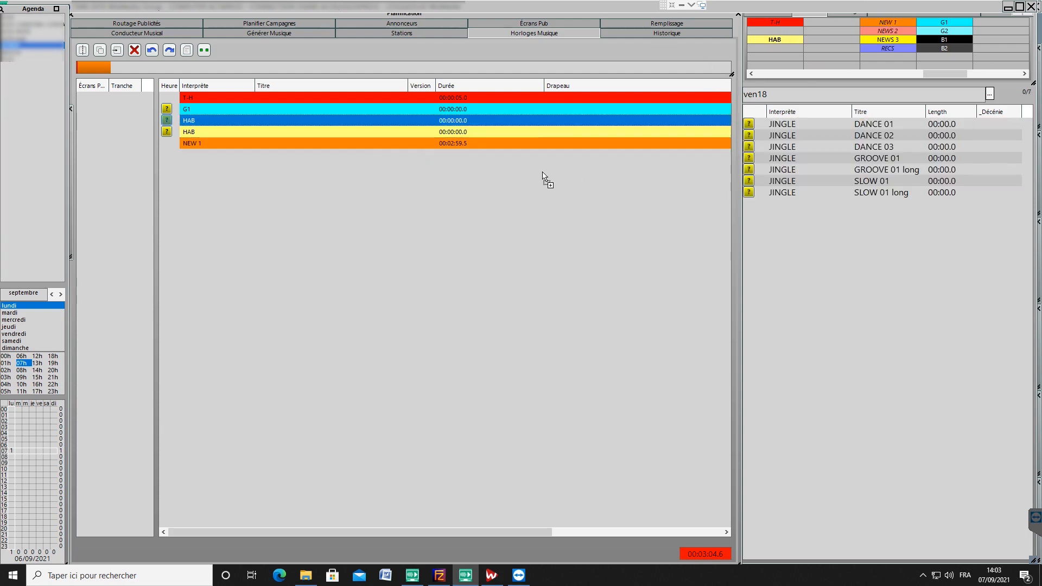
{"action": "left_click_drag", "start_coordinate": [317, 119], "coordinate": [310, 155]}
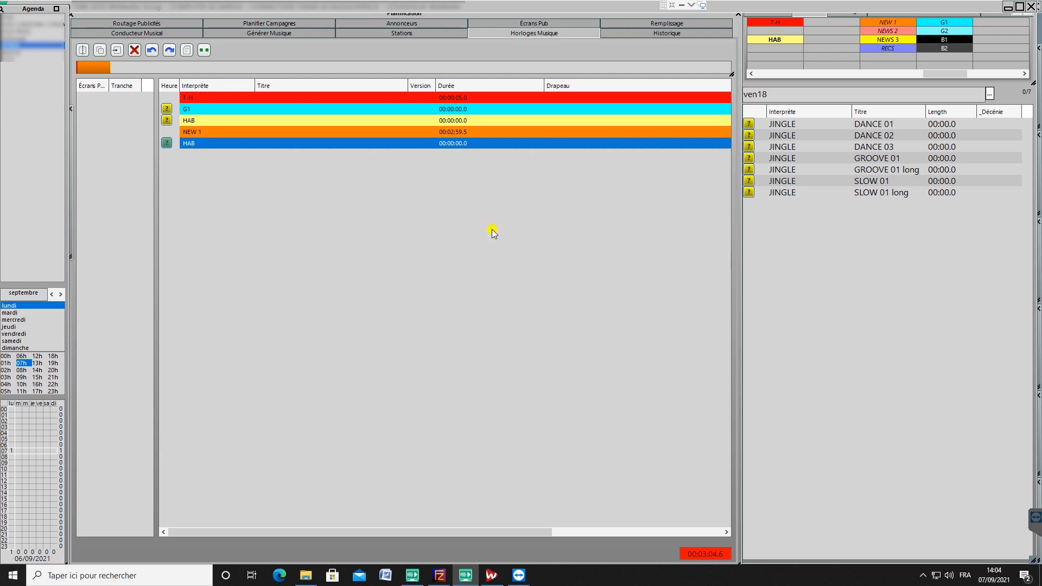
{"action": "left_click", "coordinate": [435, 134]}
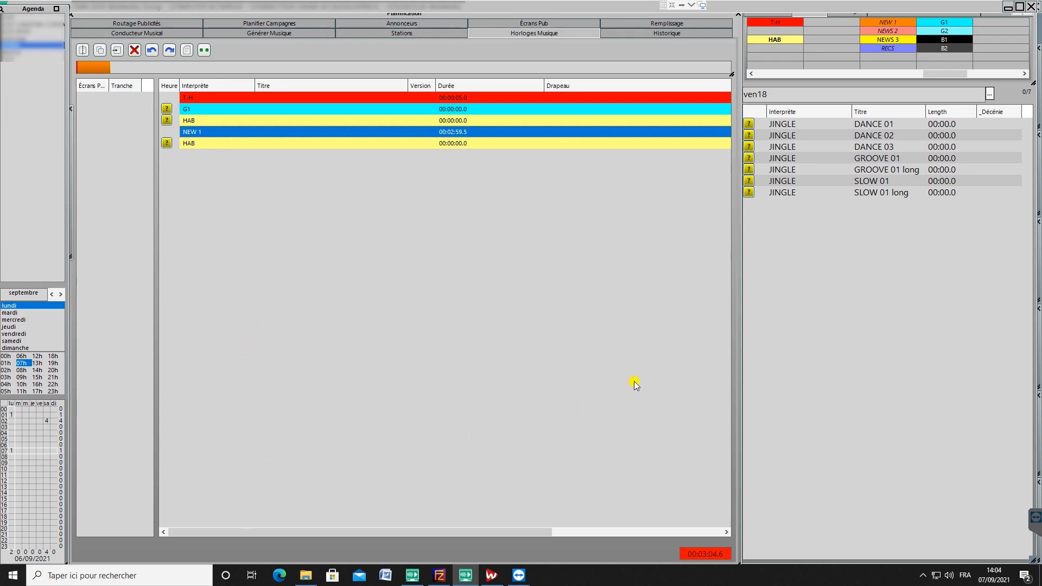
{"action": "left_click", "coordinate": [780, 294]}
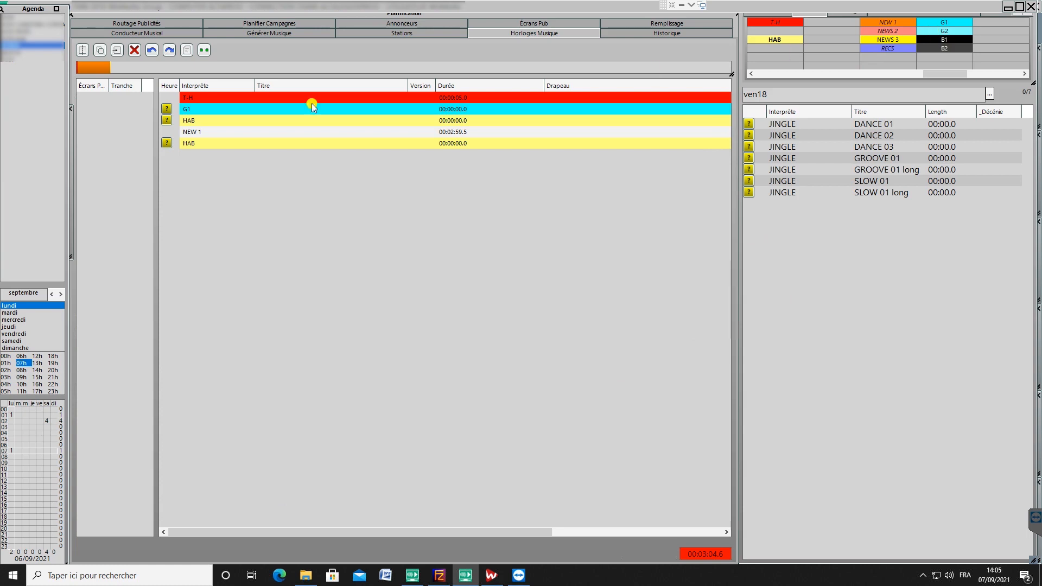
{"action": "left_click", "coordinate": [208, 107]}
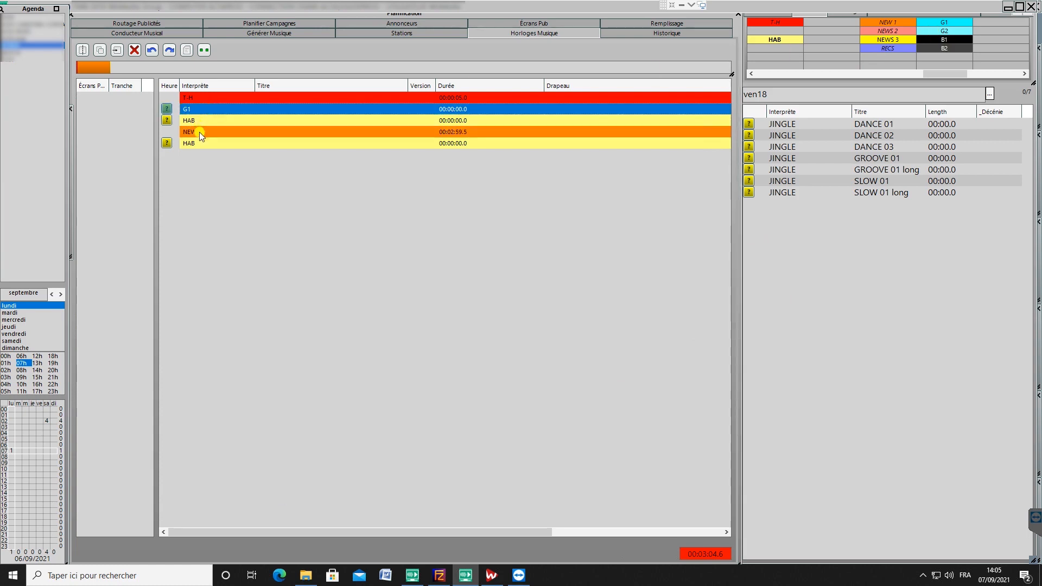
{"action": "left_click", "coordinate": [200, 131]}
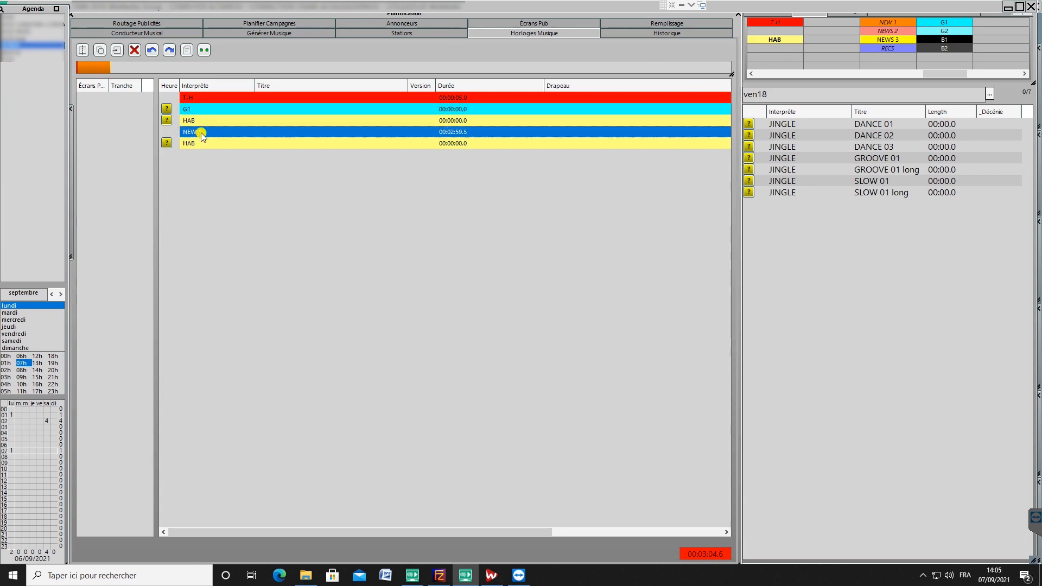
Step: Add the G2 category at the end of the clock, after the second HAB
{"action": "left_click", "coordinate": [937, 33]}
{"action": "left_click_drag", "start_coordinate": [901, 40], "coordinate": [311, 267]}
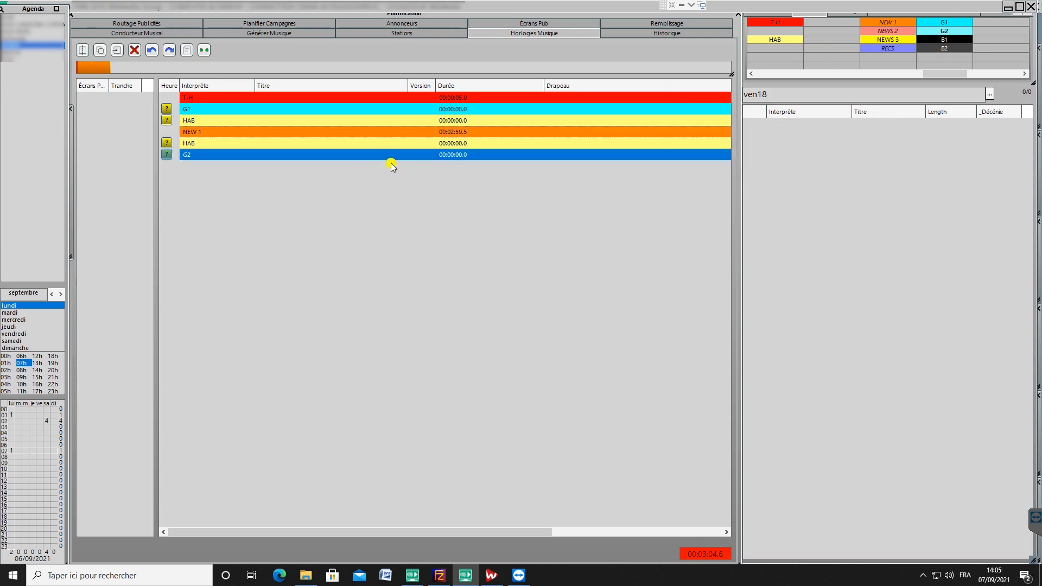
Step: Replace the G1 entry below T-H with the B1 category by inserting B1 and deleting G1
{"action": "left_click", "coordinate": [940, 40]}
{"action": "left_click", "coordinate": [942, 40]}
{"action": "left_click_drag", "start_coordinate": [943, 44], "coordinate": [302, 108]}
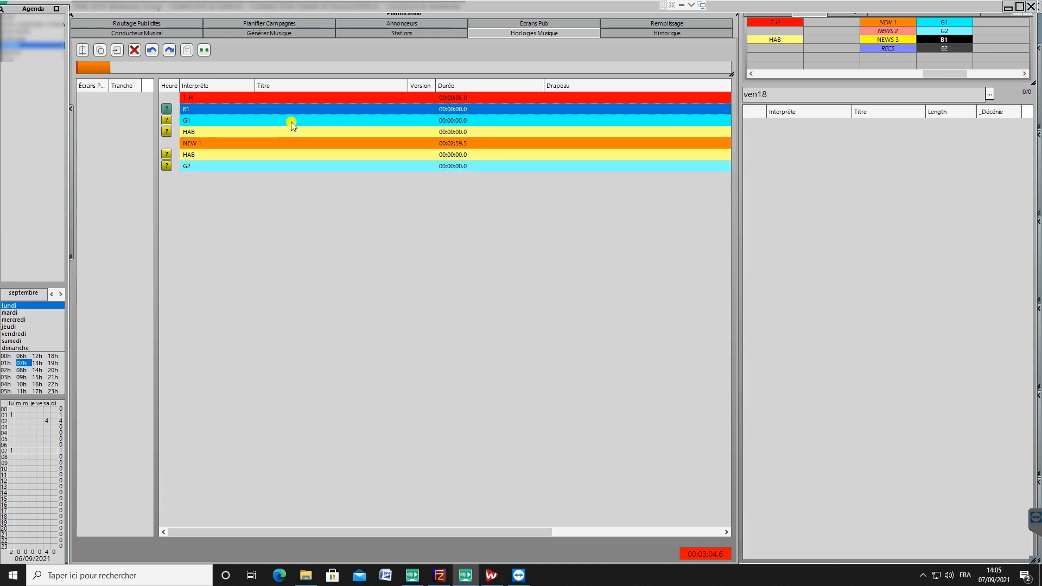
{"action": "left_click", "coordinate": [292, 123]}
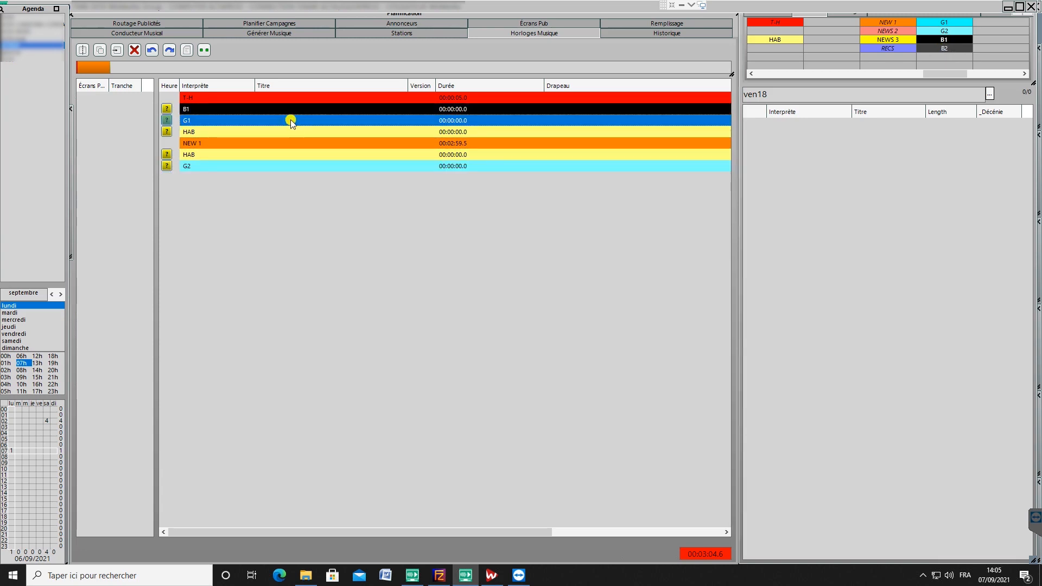
{"action": "key", "text": "Delete"}
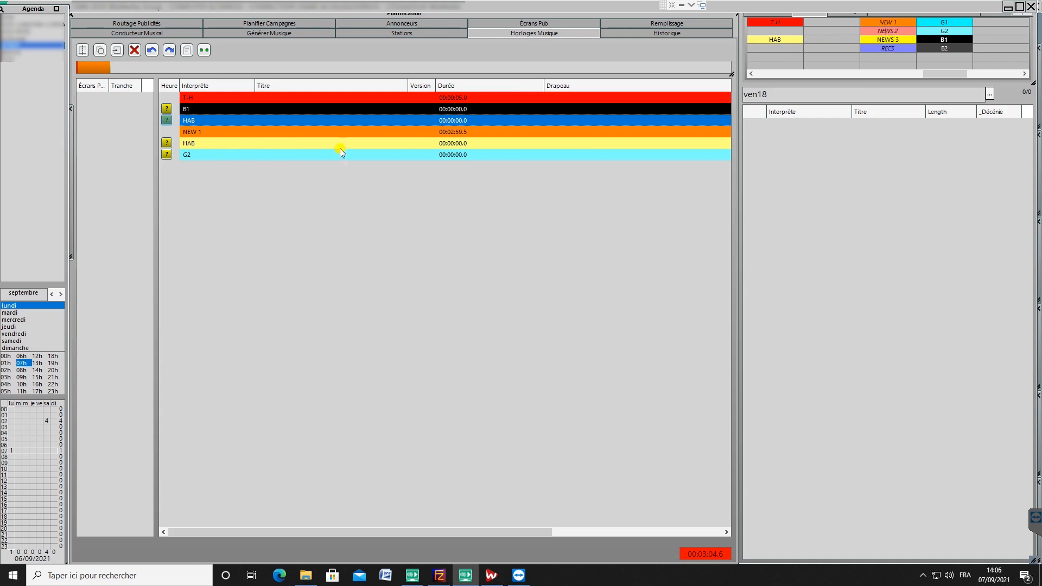
Step: Add another HAB entry to the clock and position it last, below G2
{"action": "left_click", "coordinate": [293, 133]}
{"action": "left_click", "coordinate": [291, 152]}
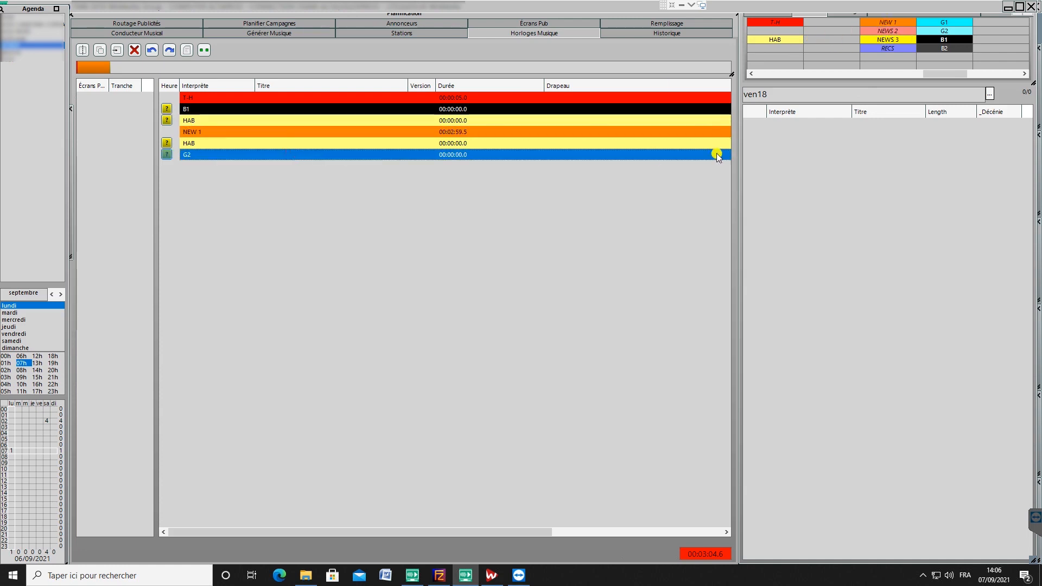
{"action": "left_click_drag", "start_coordinate": [783, 37], "coordinate": [423, 178]}
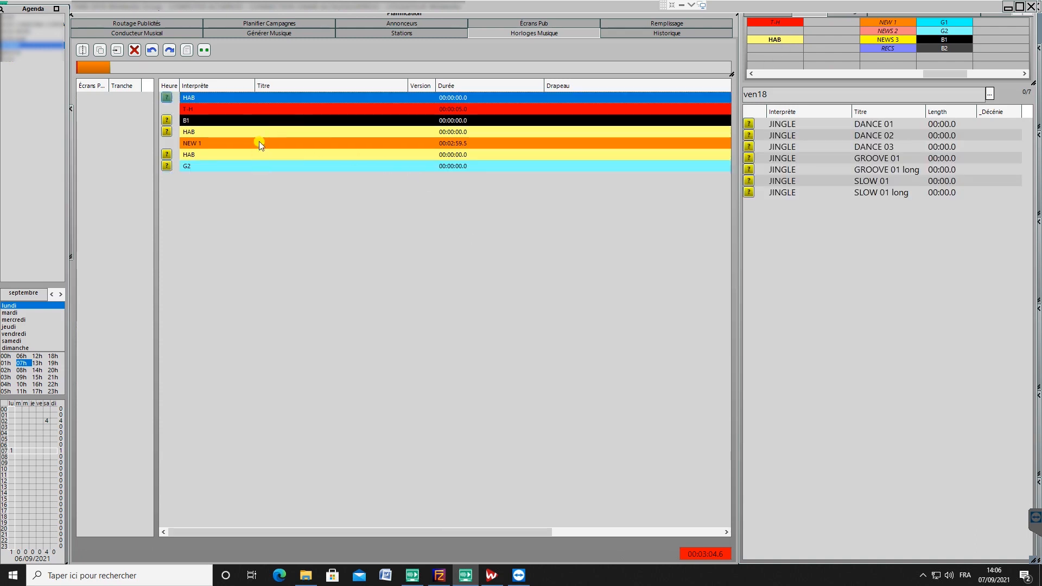
{"action": "left_click_drag", "start_coordinate": [279, 99], "coordinate": [293, 191]}
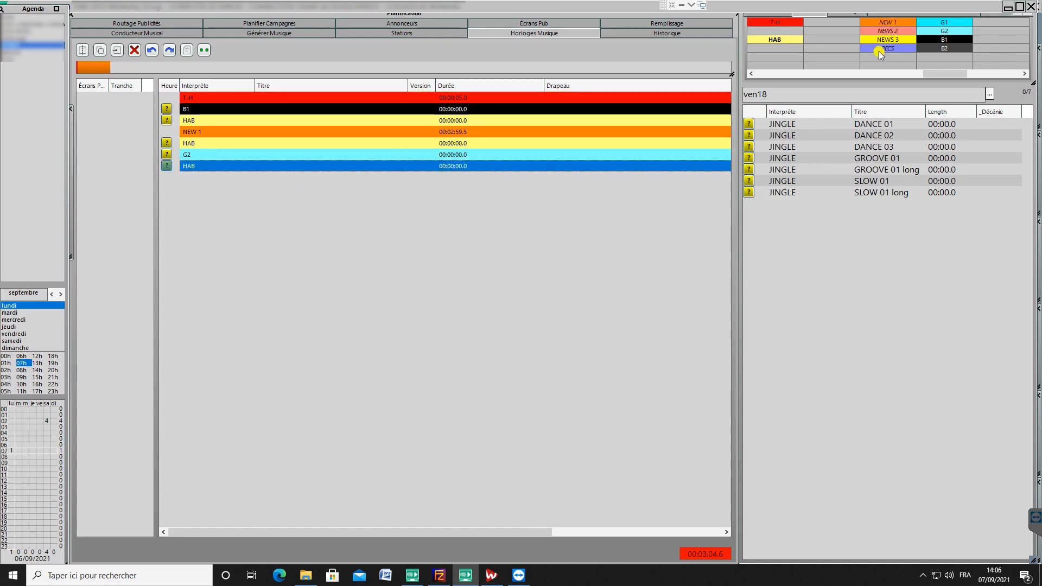
Step: Append the G1 category followed by another HAB entry to the end of the clock
{"action": "left_click_drag", "start_coordinate": [940, 22], "coordinate": [268, 177]}
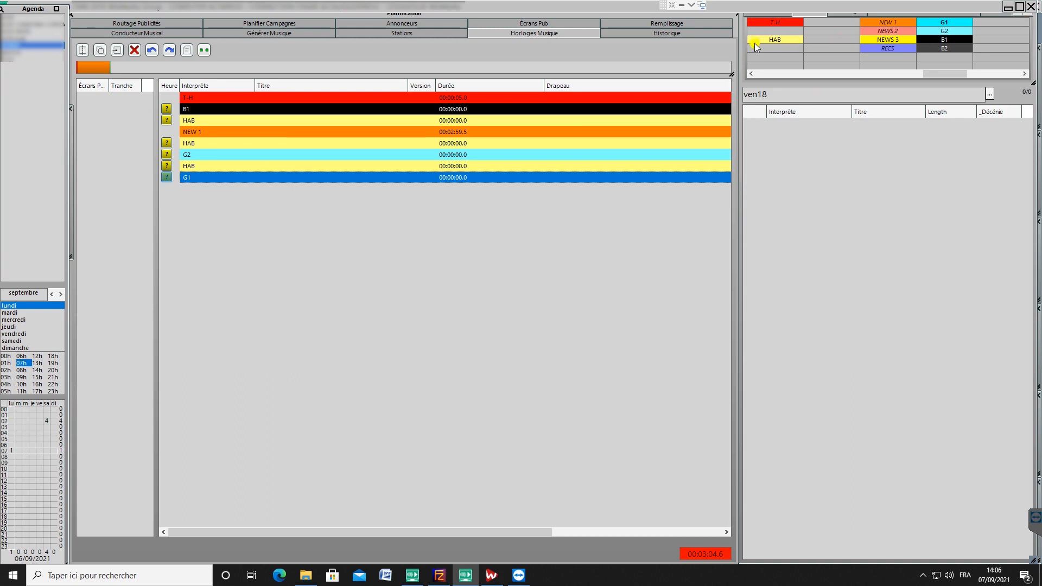
{"action": "left_click_drag", "start_coordinate": [755, 44], "coordinate": [368, 229]}
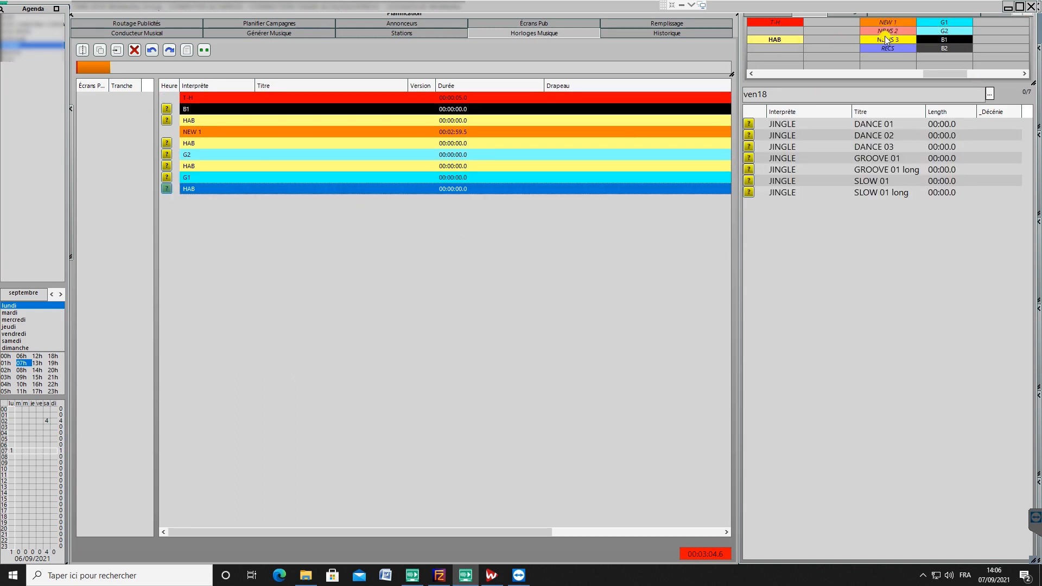
Step: Append the RECS category after the last HAB and follow it with a B1 entry
{"action": "left_click_drag", "start_coordinate": [885, 50], "coordinate": [535, 226]}
{"action": "left_click", "coordinate": [476, 203]}
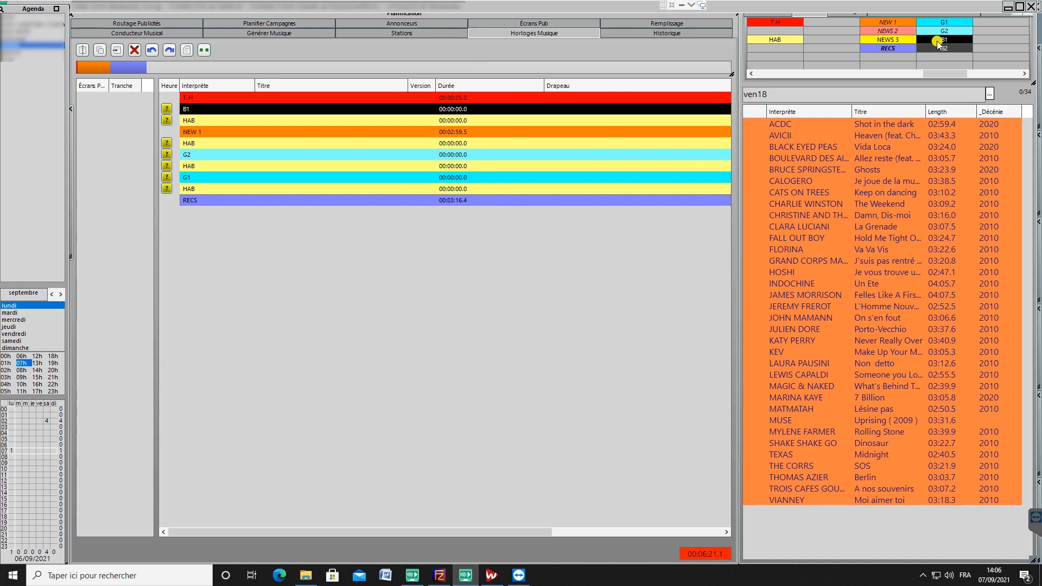
{"action": "left_click_drag", "start_coordinate": [938, 43], "coordinate": [342, 216]}
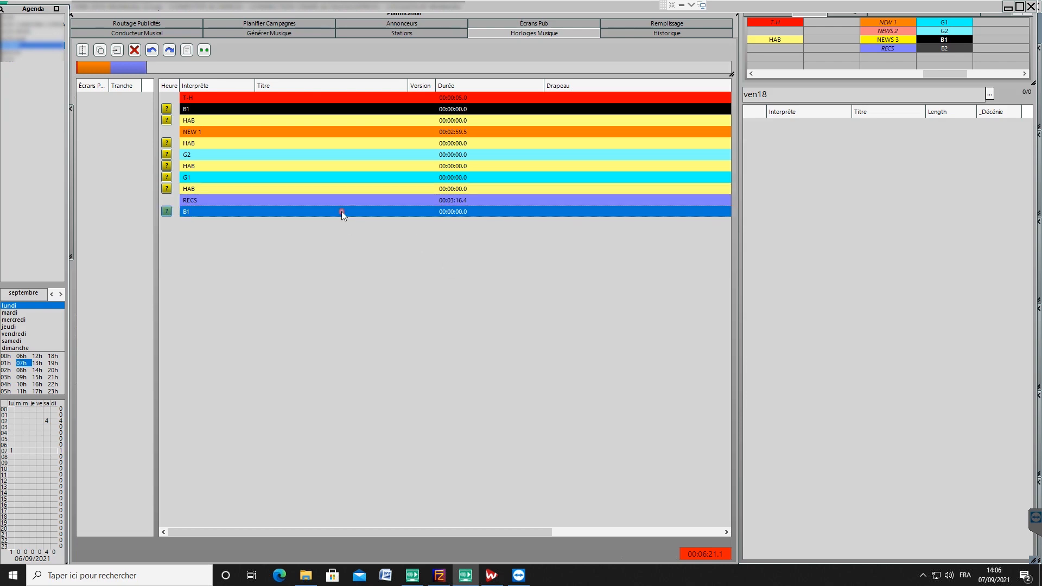
Step: Insert a HAB entry between RECS and the last B1, and append another HAB entry after that B1
{"action": "left_click_drag", "start_coordinate": [767, 38], "coordinate": [487, 216]}
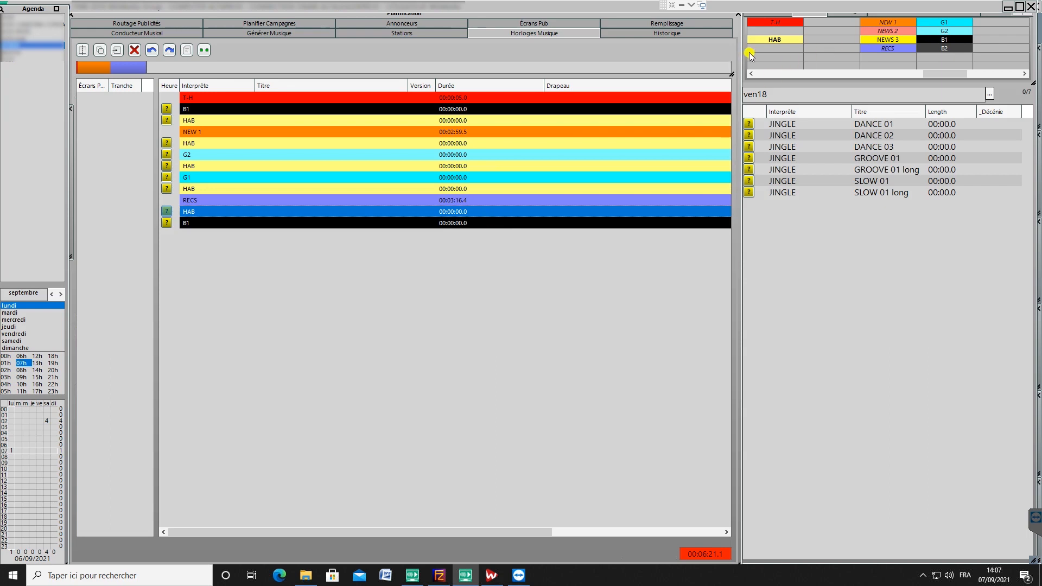
{"action": "left_click_drag", "start_coordinate": [763, 38], "coordinate": [458, 251]}
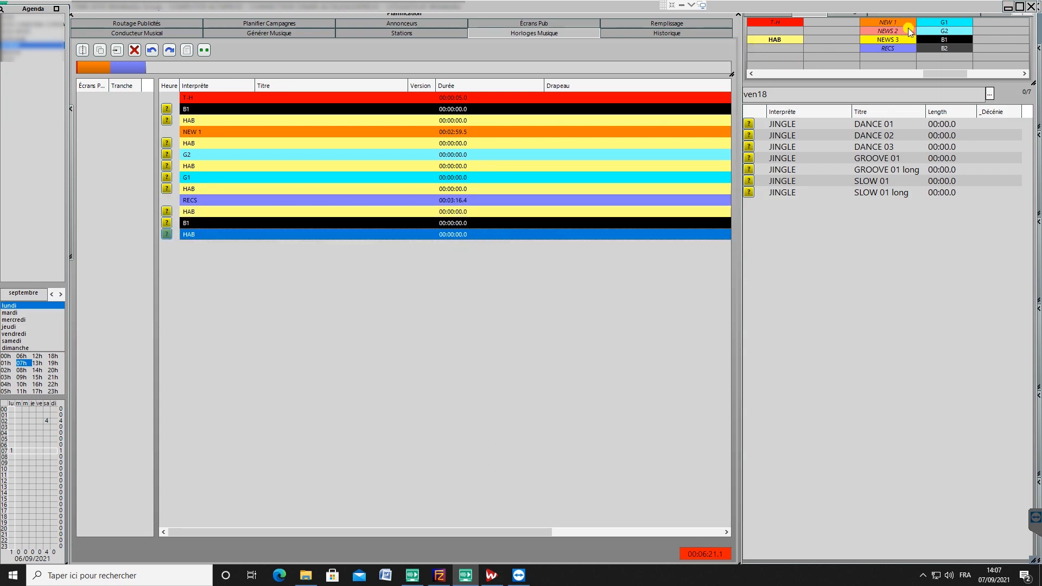
Step: Append the G1 and G2 categories to the end of the clock with a HAB entry between them
{"action": "left_click_drag", "start_coordinate": [943, 22], "coordinate": [422, 254]}
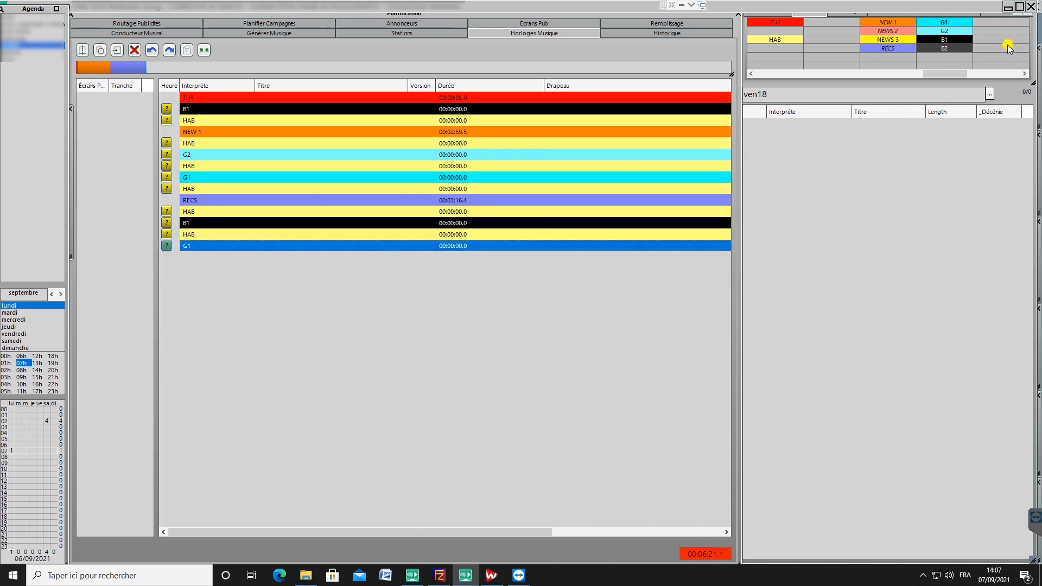
{"action": "left_click", "coordinate": [956, 31]}
{"action": "left_click_drag", "start_coordinate": [955, 31], "coordinate": [433, 271]}
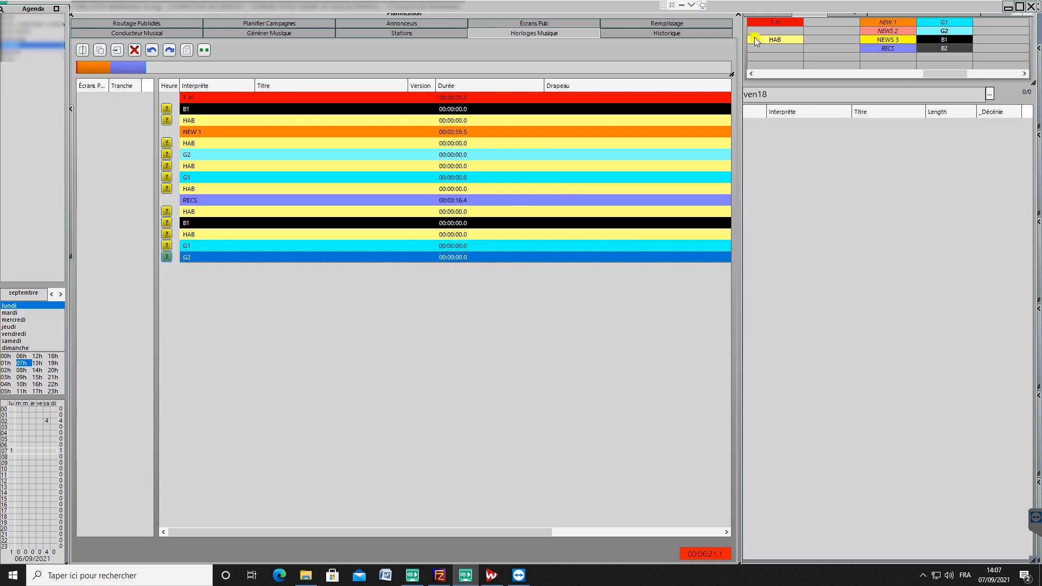
{"action": "left_click_drag", "start_coordinate": [754, 37], "coordinate": [423, 260]}
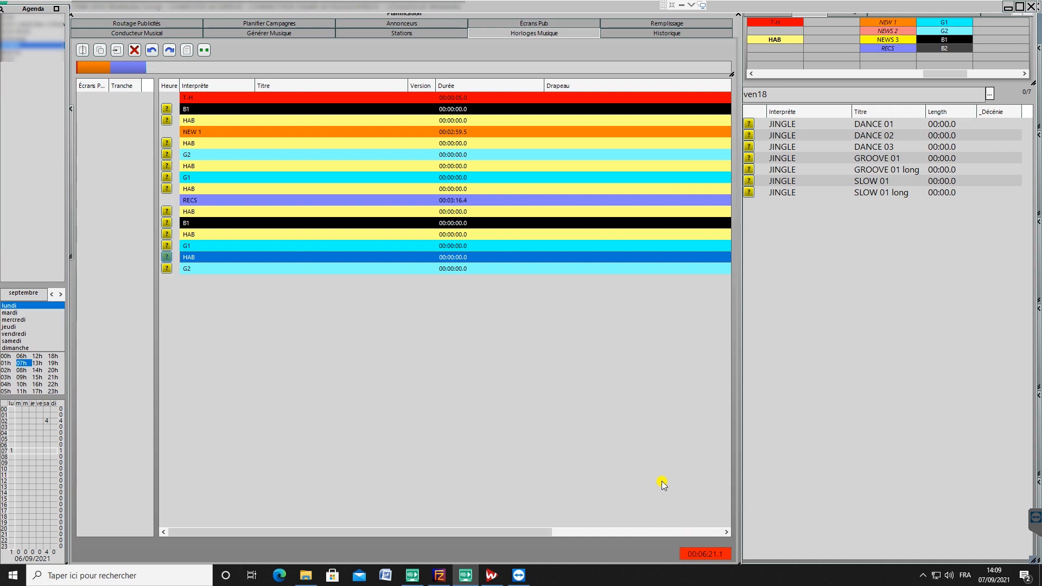
{"action": "left_click", "coordinate": [611, 362]}
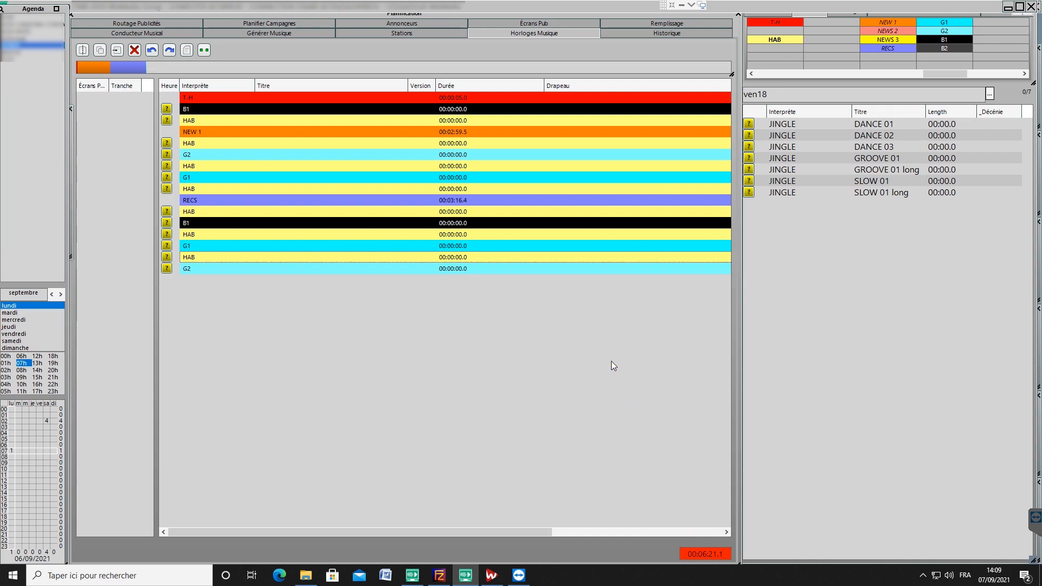